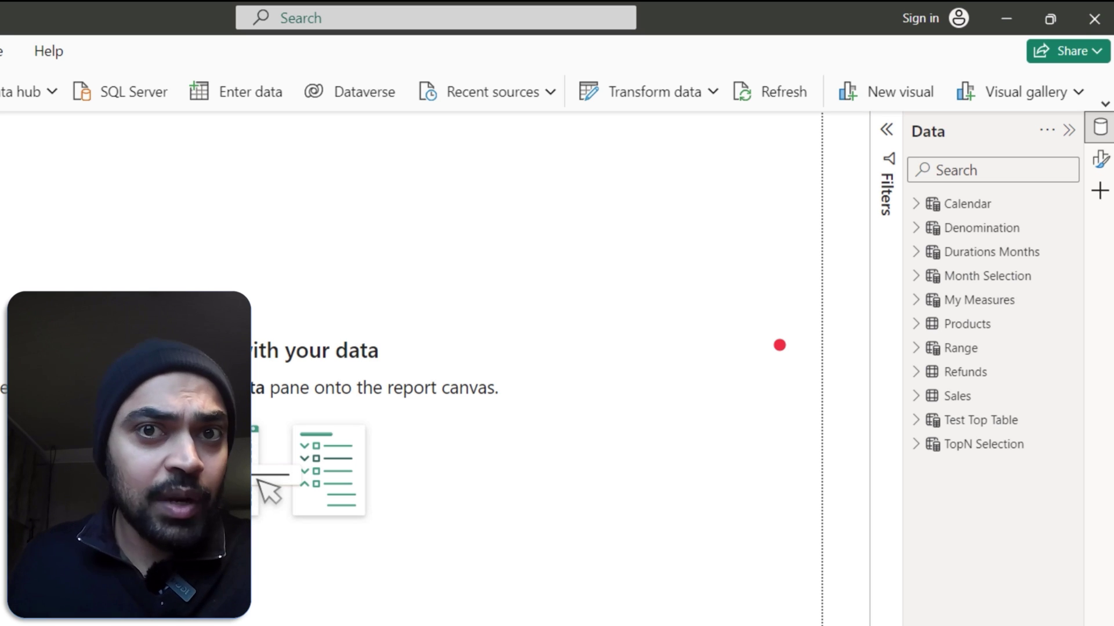
# - Add a new blank Matrix visual to the report canvas through Add visual
pyautogui.moveTo(960, 185); pyautogui.dragTo(1072, 485)
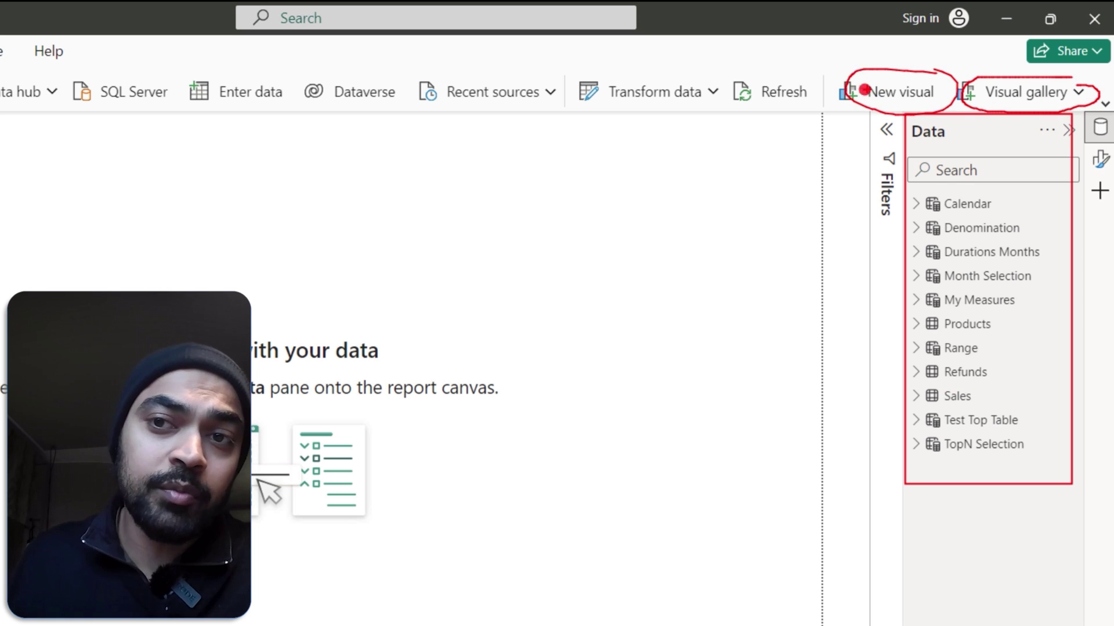
pyautogui.press('e')
pyautogui.rightClick(540, 205)
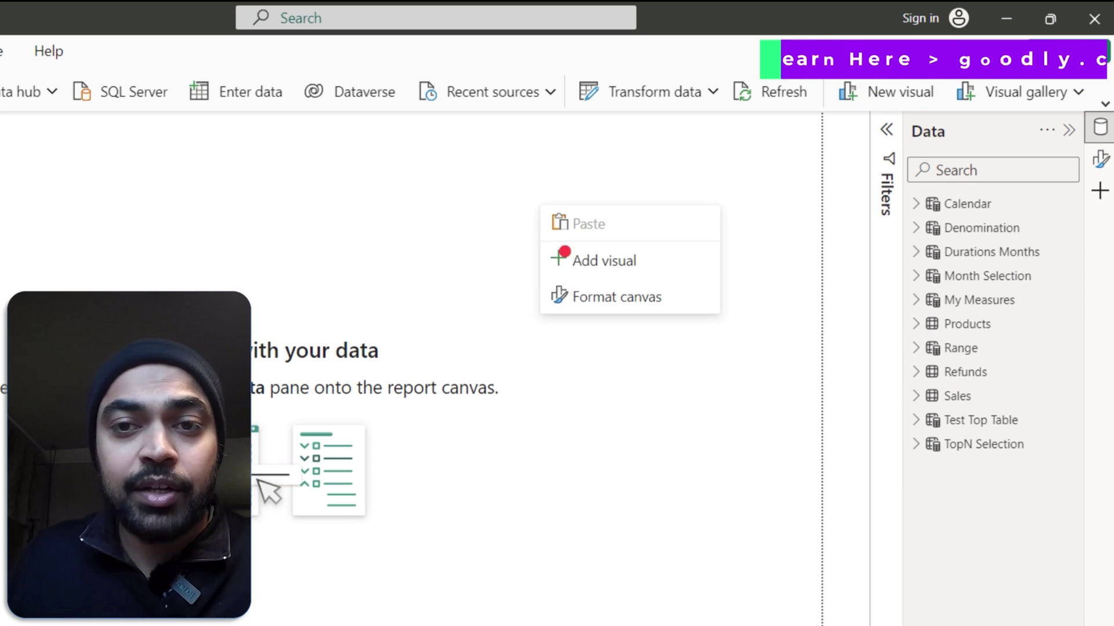
pyautogui.click(588, 262)
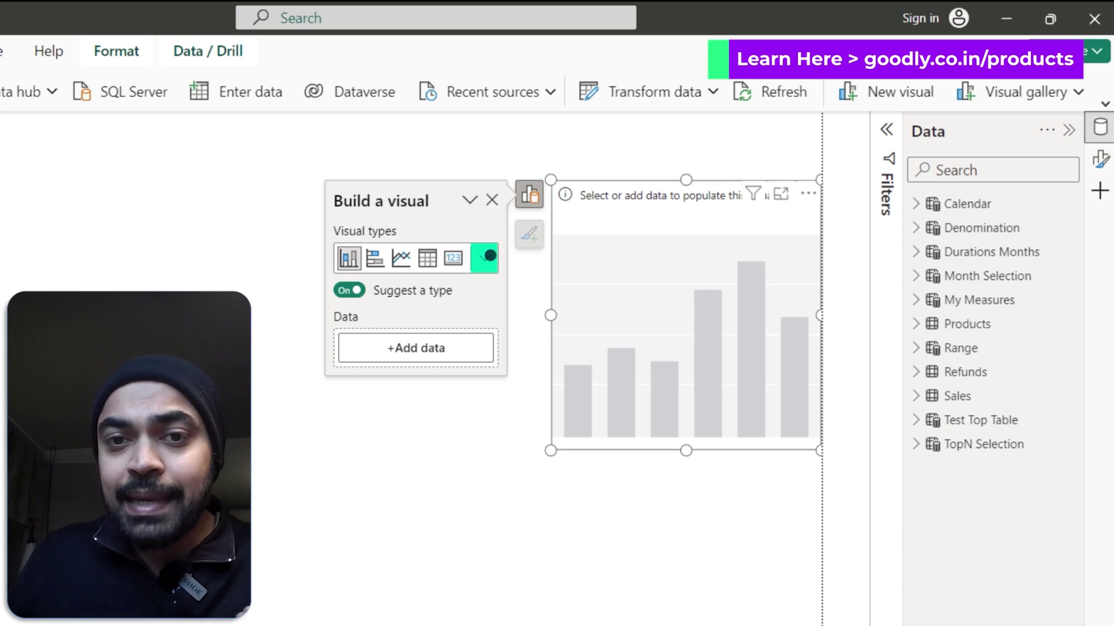
pyautogui.click(486, 257)
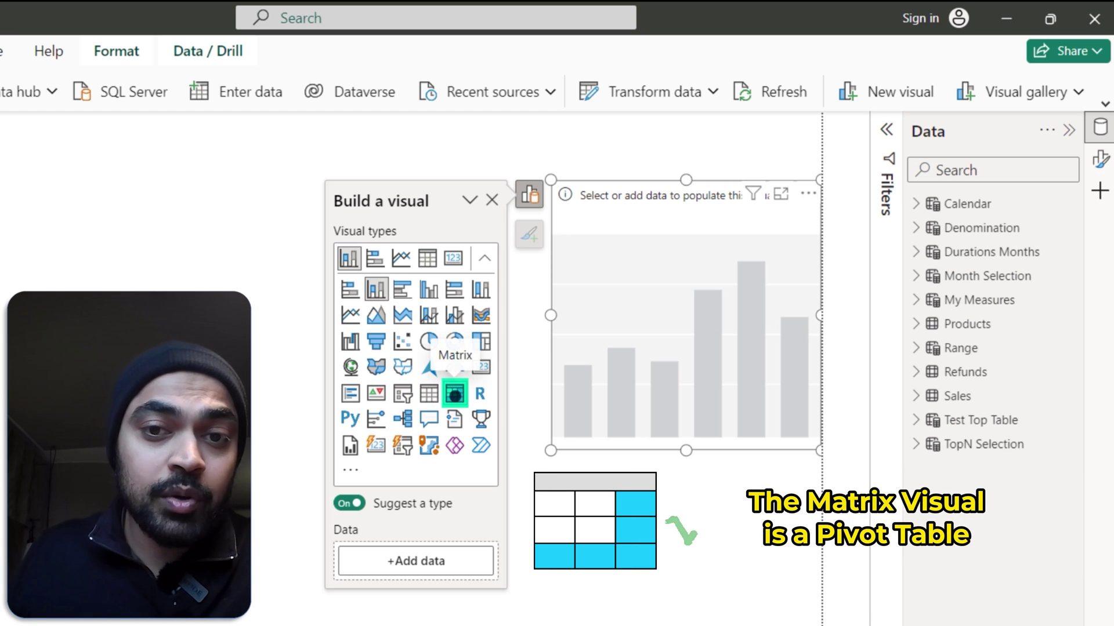
pyautogui.click(455, 394)
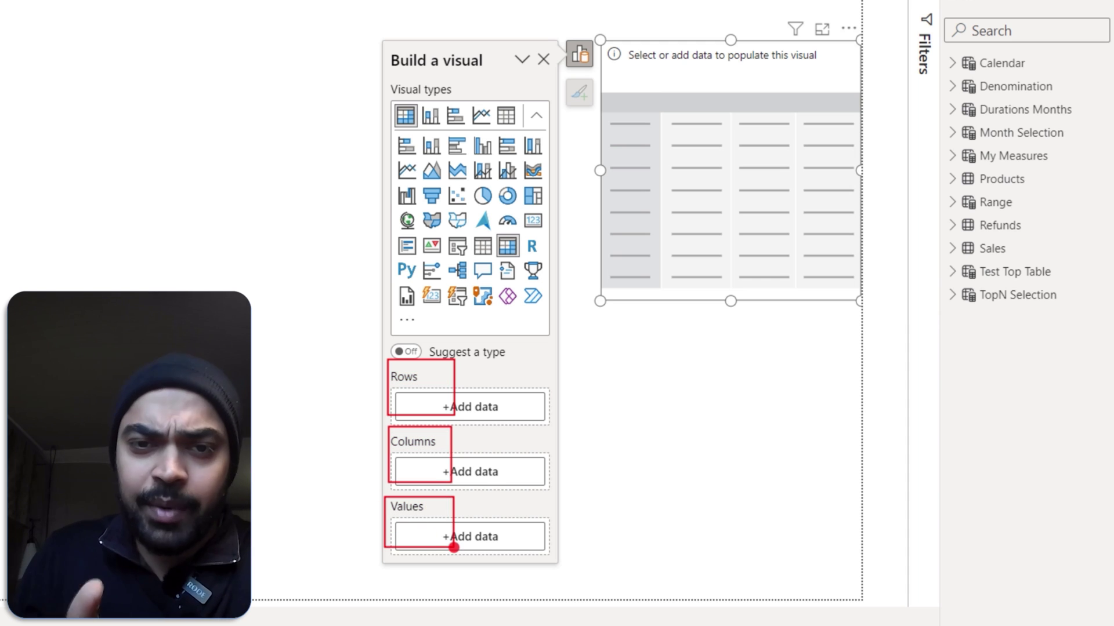
# - Put Calendar Year on the matrix rows and Products Band on the columns
pyautogui.click(494, 405)
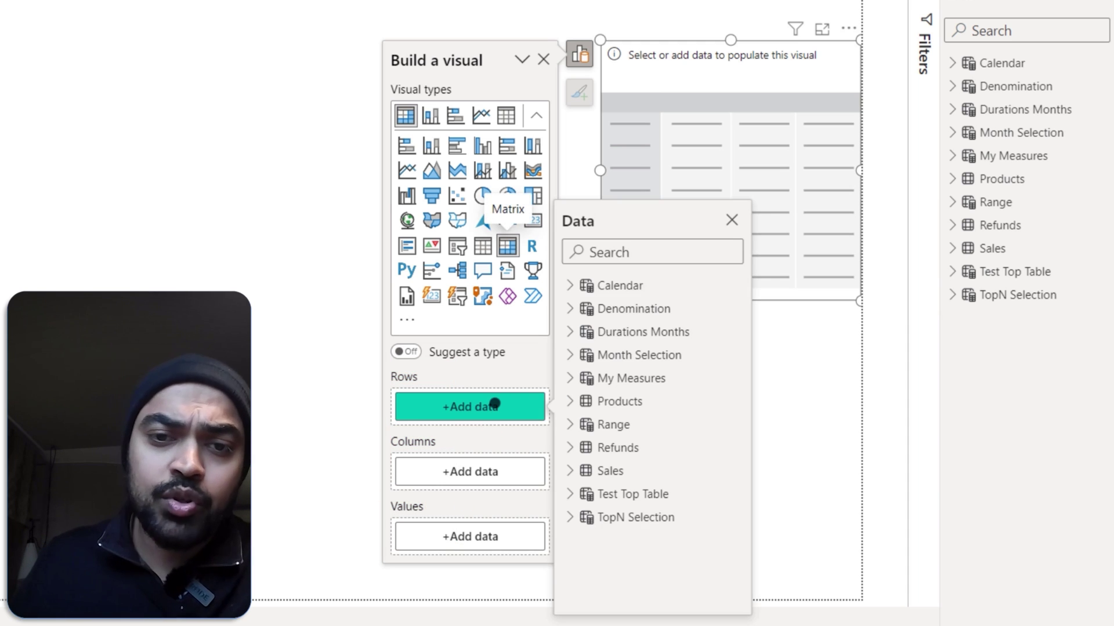
pyautogui.click(568, 285)
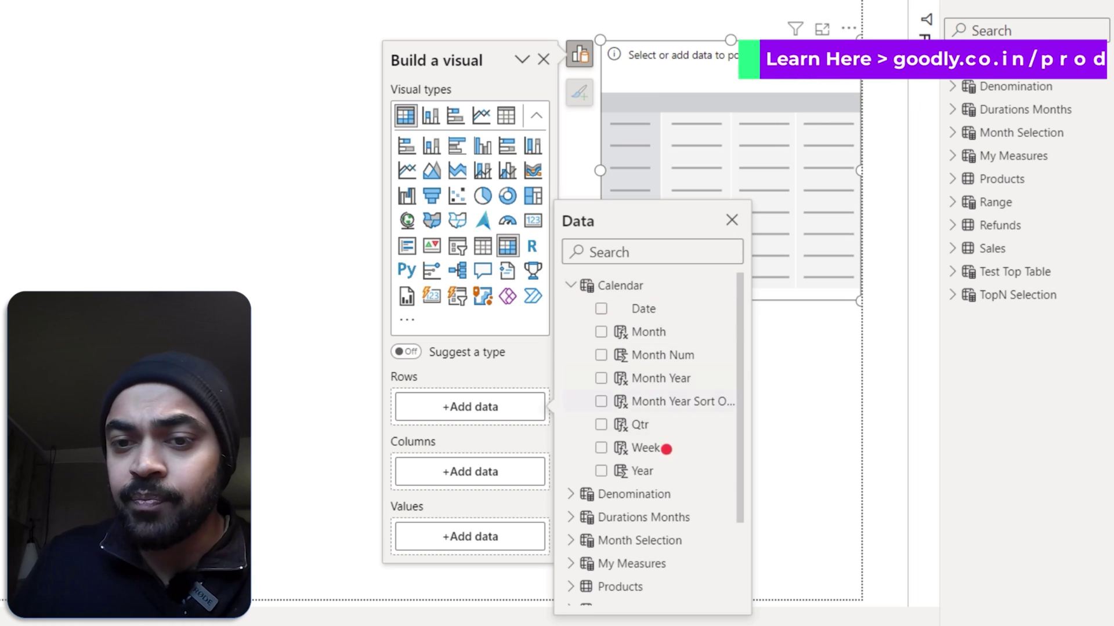
pyautogui.click(591, 471)
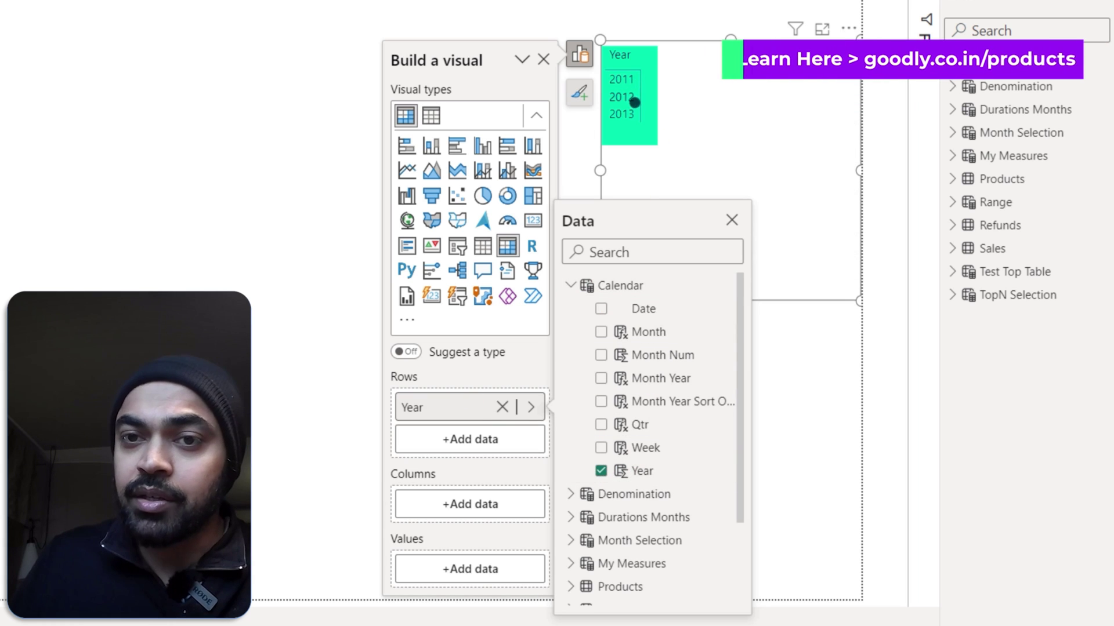
pyautogui.click(485, 484)
pyautogui.click(456, 504)
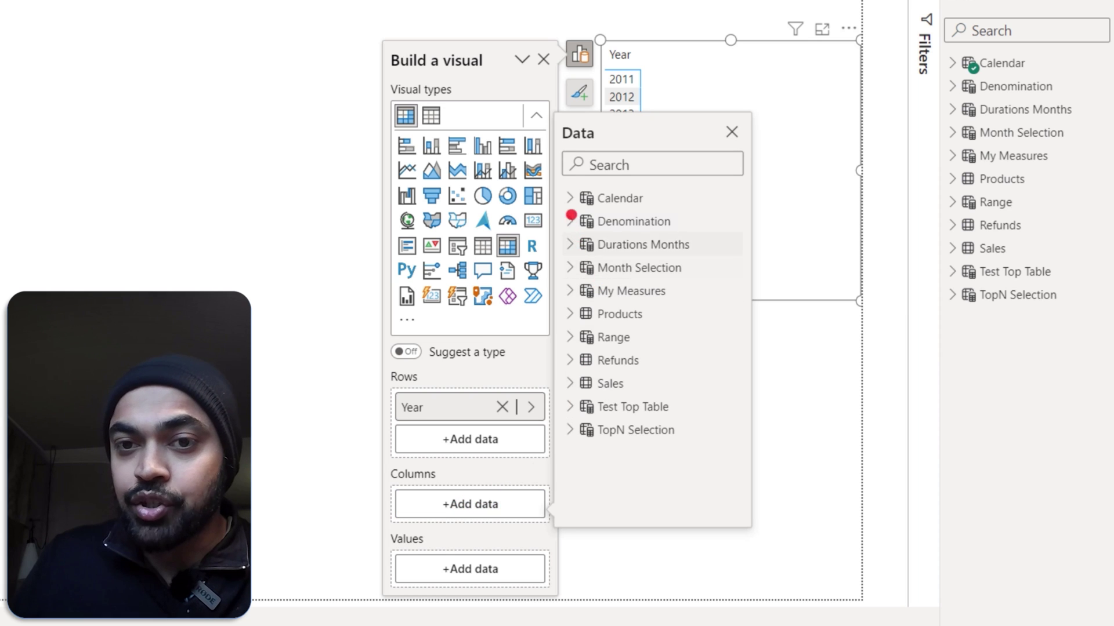
pyautogui.click(571, 314)
pyautogui.click(601, 337)
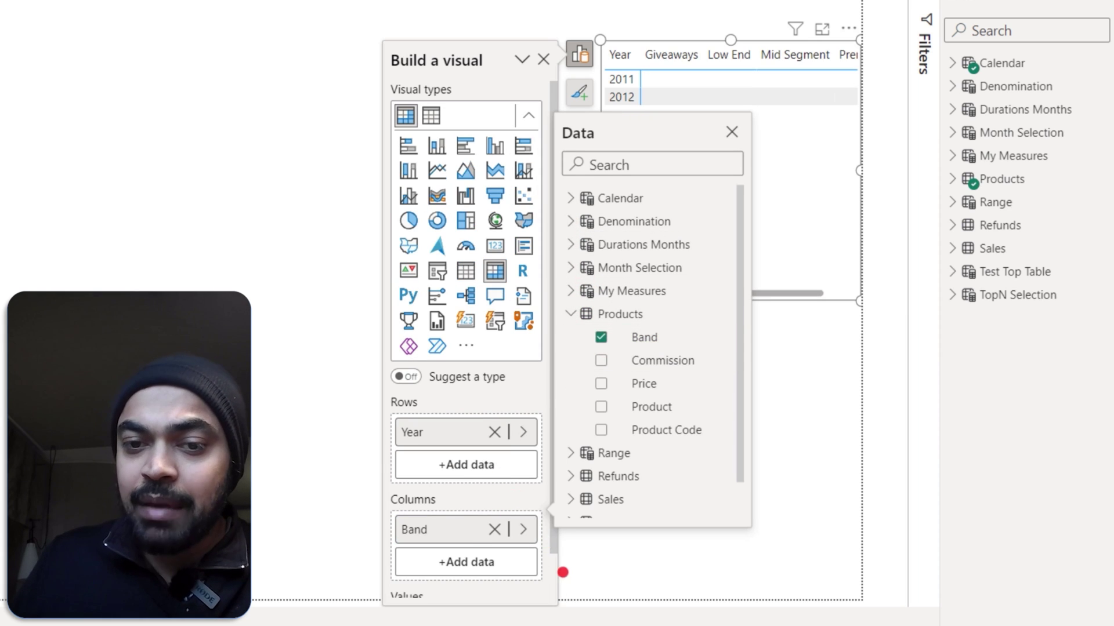
pyautogui.click(552, 568)
# - Add Total Sales as the matrix values, finding it by searching 'tot'
pyautogui.scroll(-2, 551, 528)
pyautogui.click(445, 574)
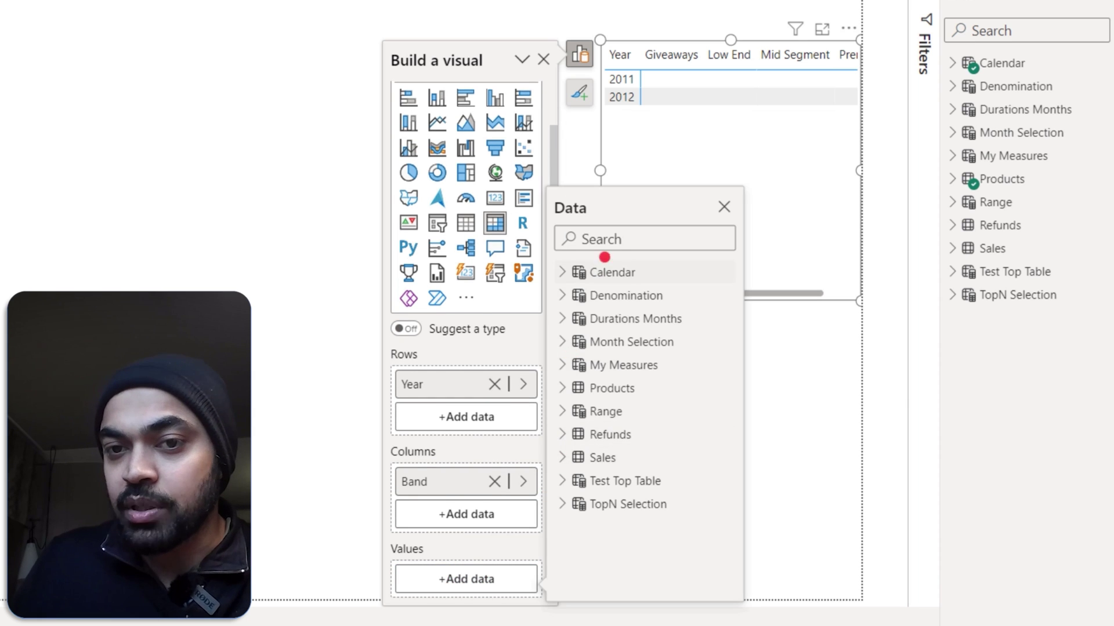
pyautogui.click(617, 239)
pyautogui.write('tot')
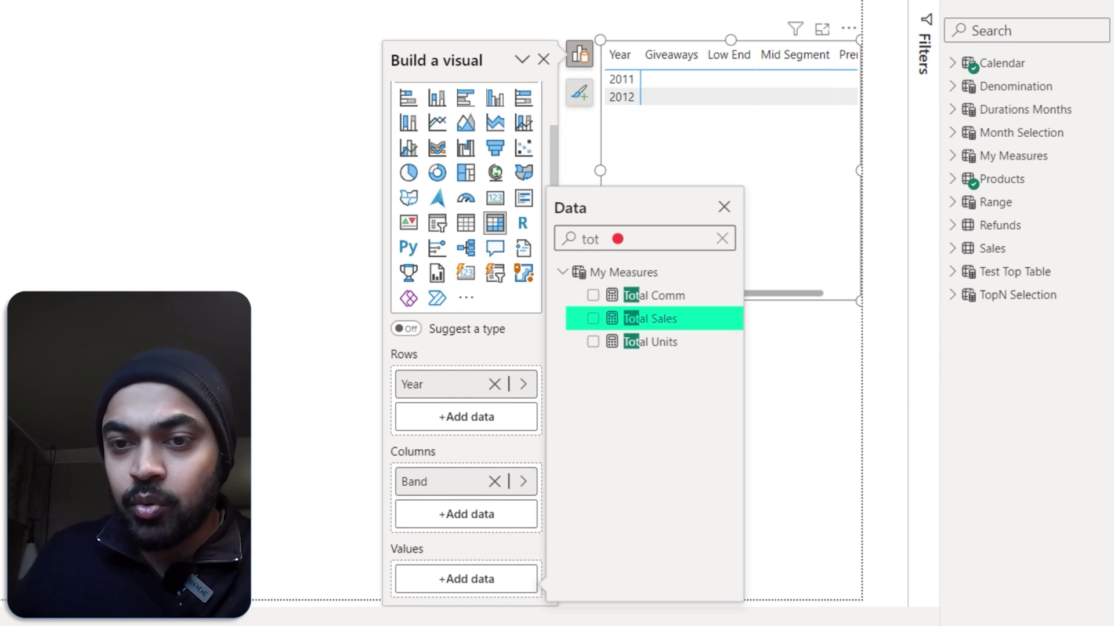
pyautogui.click(593, 319)
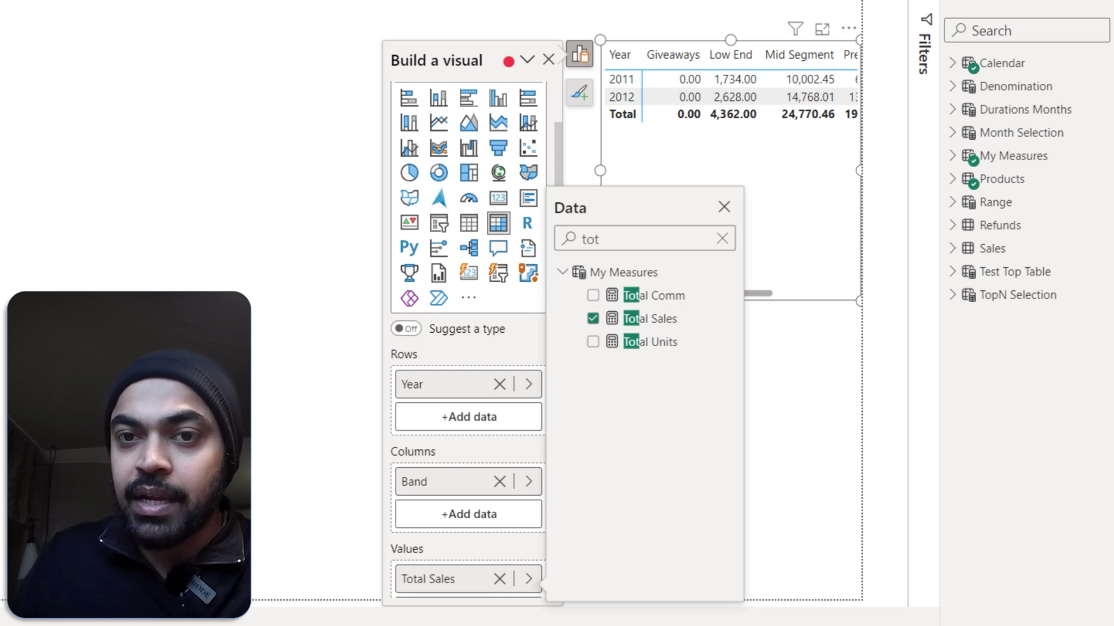
pyautogui.click(808, 174)
# - Move the matrix left and enlarge it until all four Band columns and Total show
pyautogui.moveTo(808, 174); pyautogui.dragTo(511, 228)
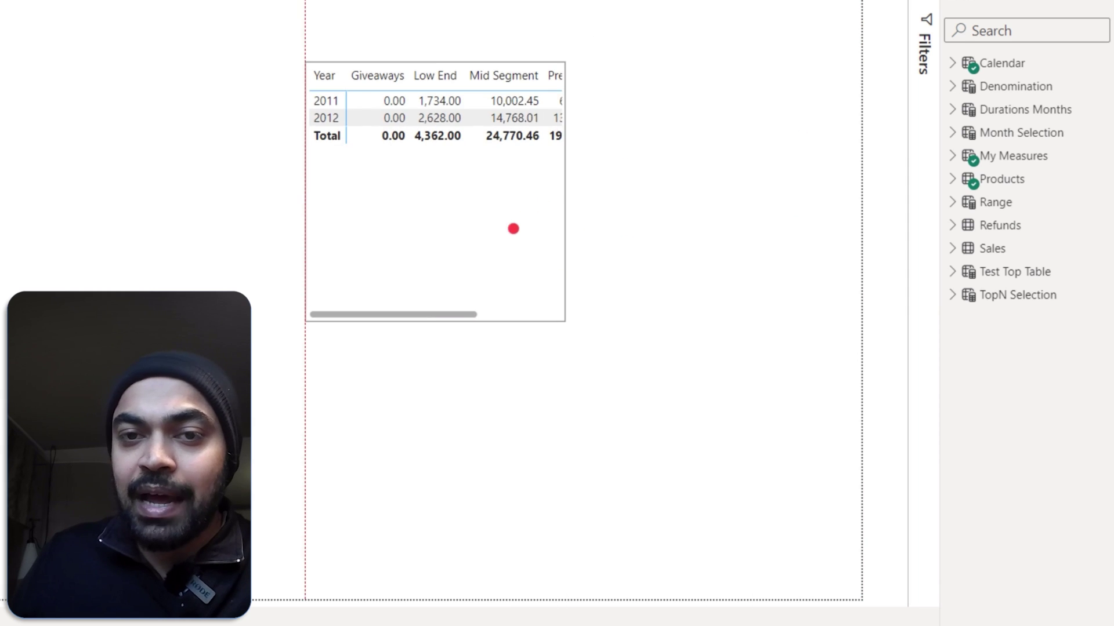
pyautogui.moveTo(562, 320); pyautogui.dragTo(781, 330)
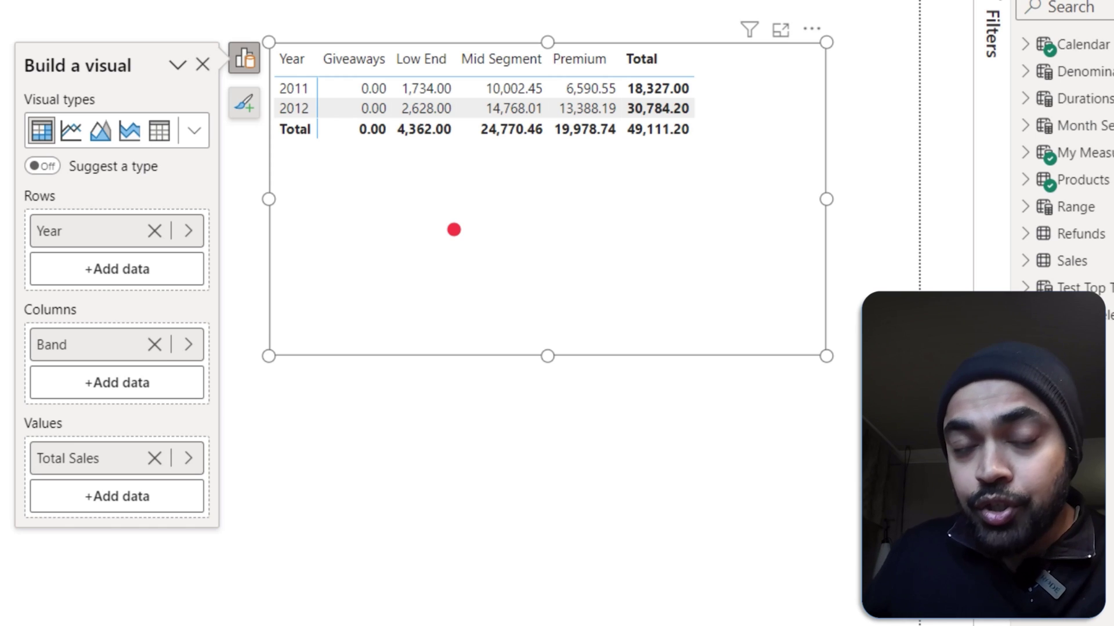
# - Add Calendar Qtr to the matrix rows beneath Year
pyautogui.click(98, 282)
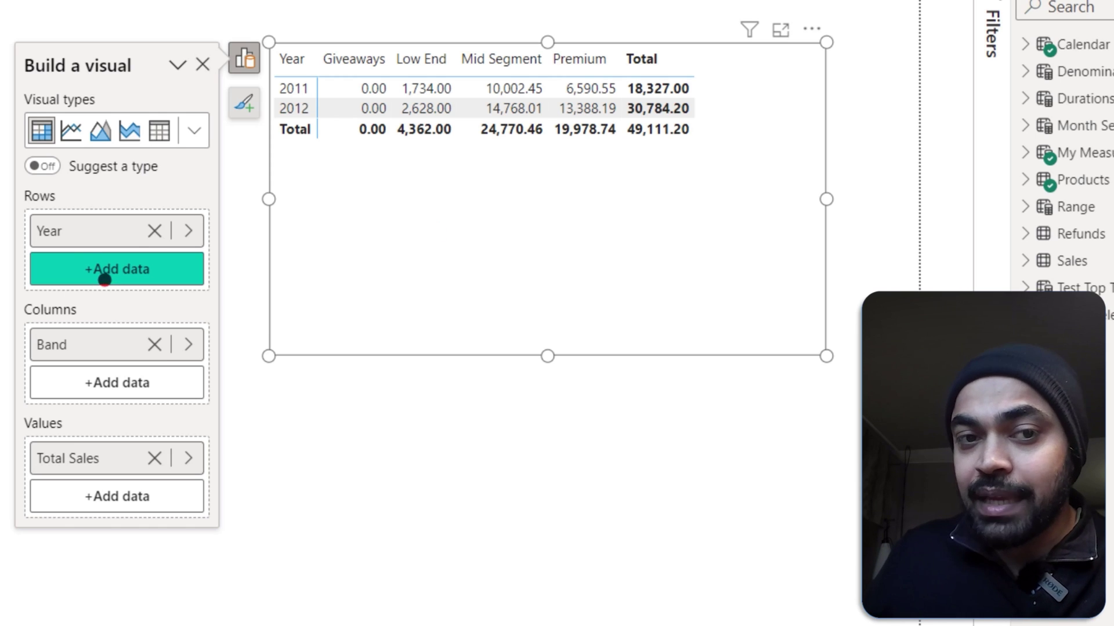
pyautogui.click(88, 266)
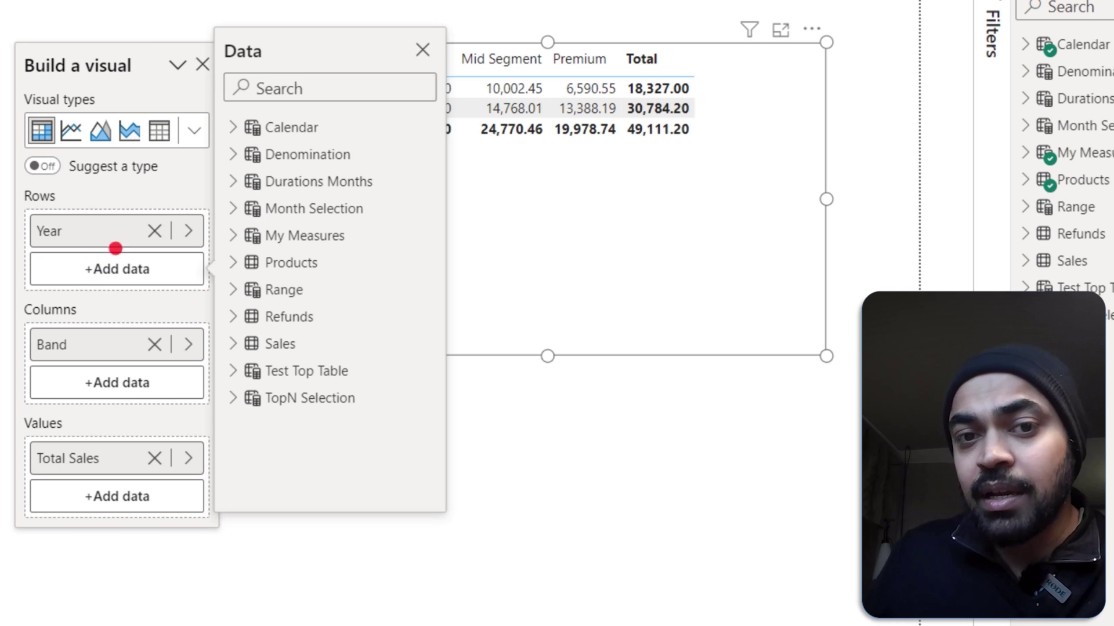
pyautogui.click(229, 127)
pyautogui.click(319, 289)
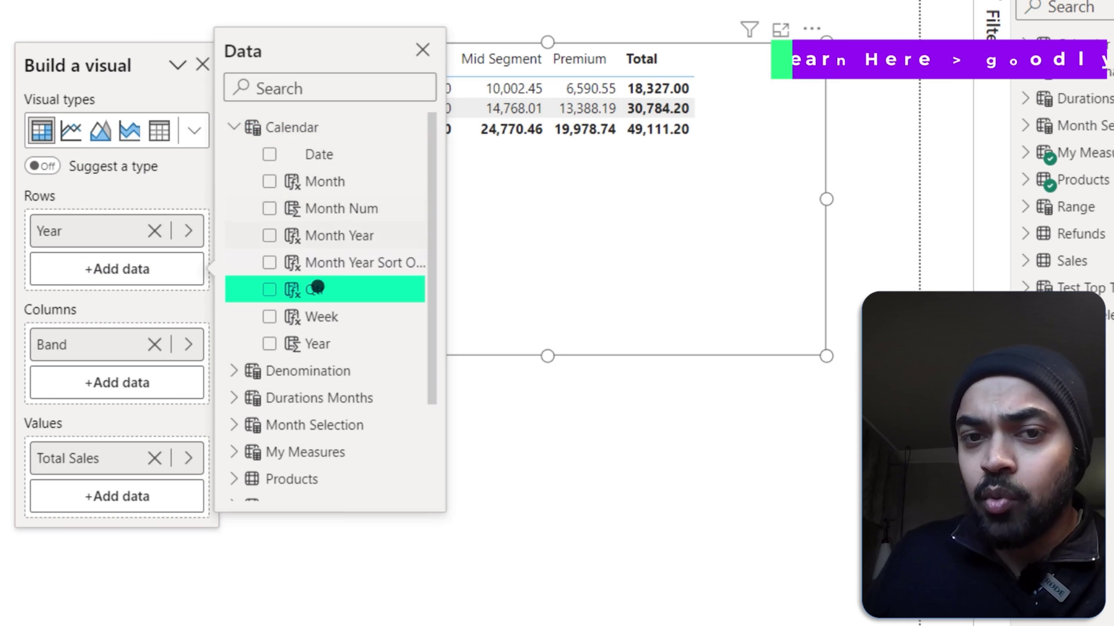
pyautogui.click(269, 290)
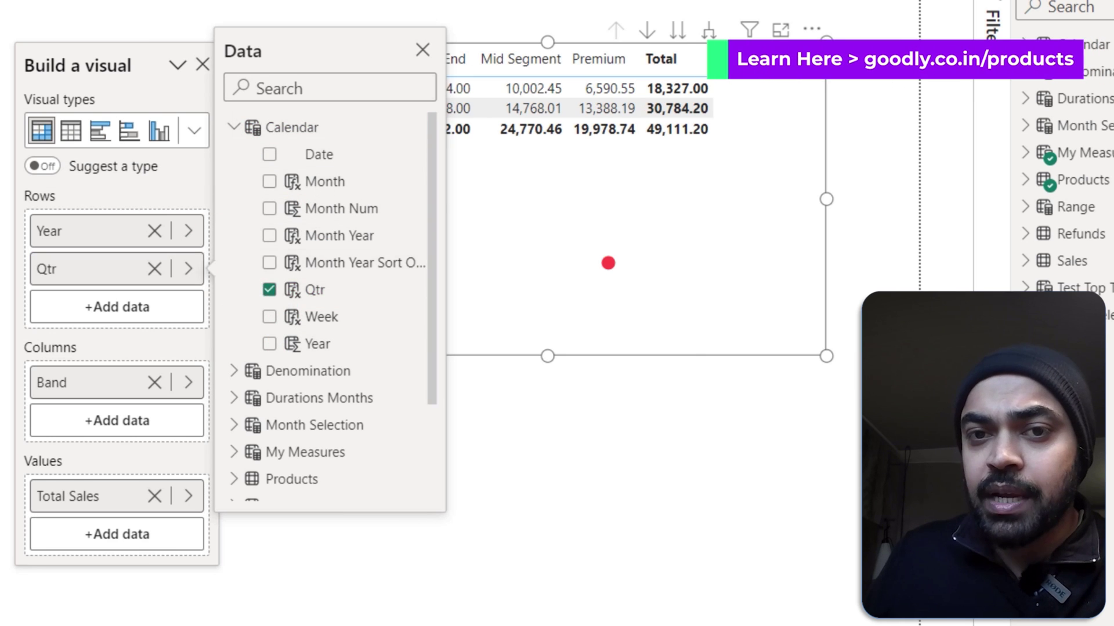
pyautogui.click(374, 157)
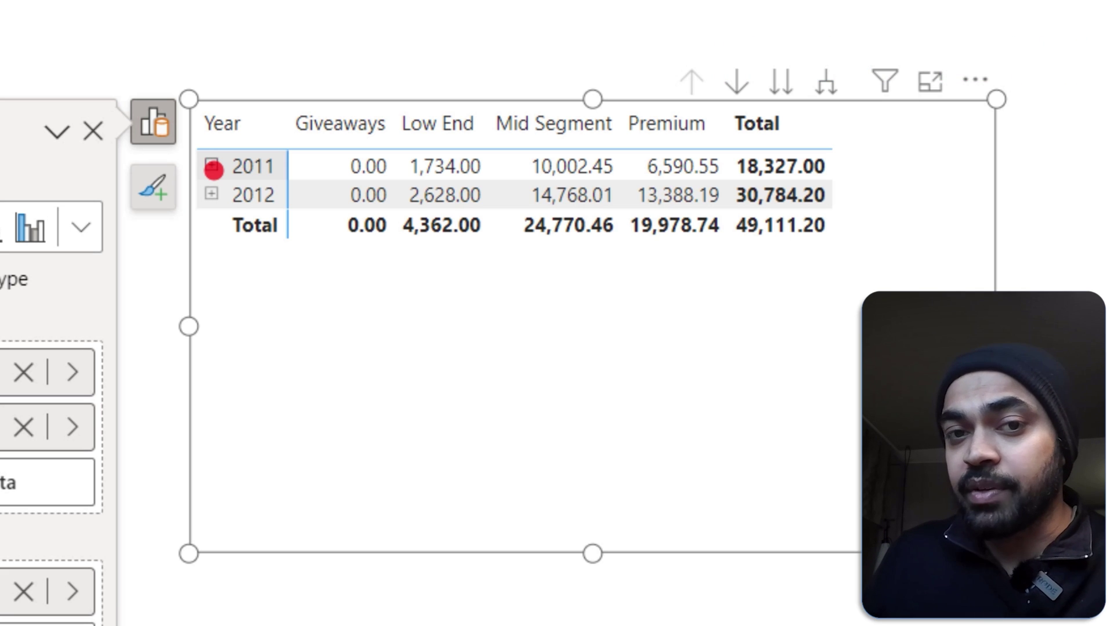
# - Collapse 2011, then expand all years down one level to show quarters for 2011 and 2012
pyautogui.click(212, 167)
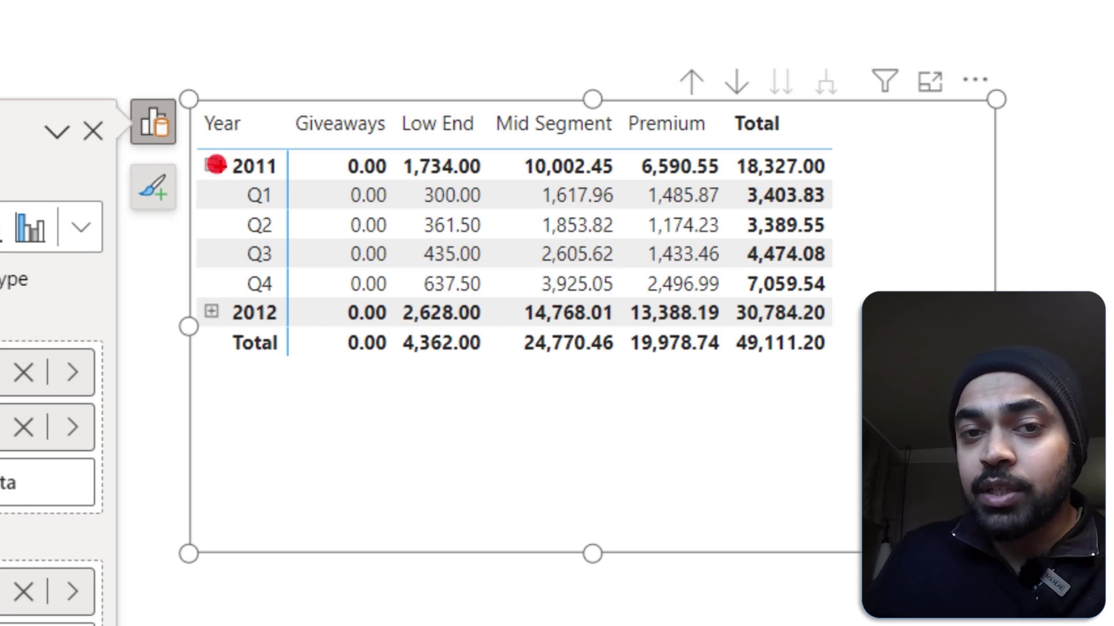
pyautogui.moveTo(239, 224); pyautogui.dragTo(296, 464)
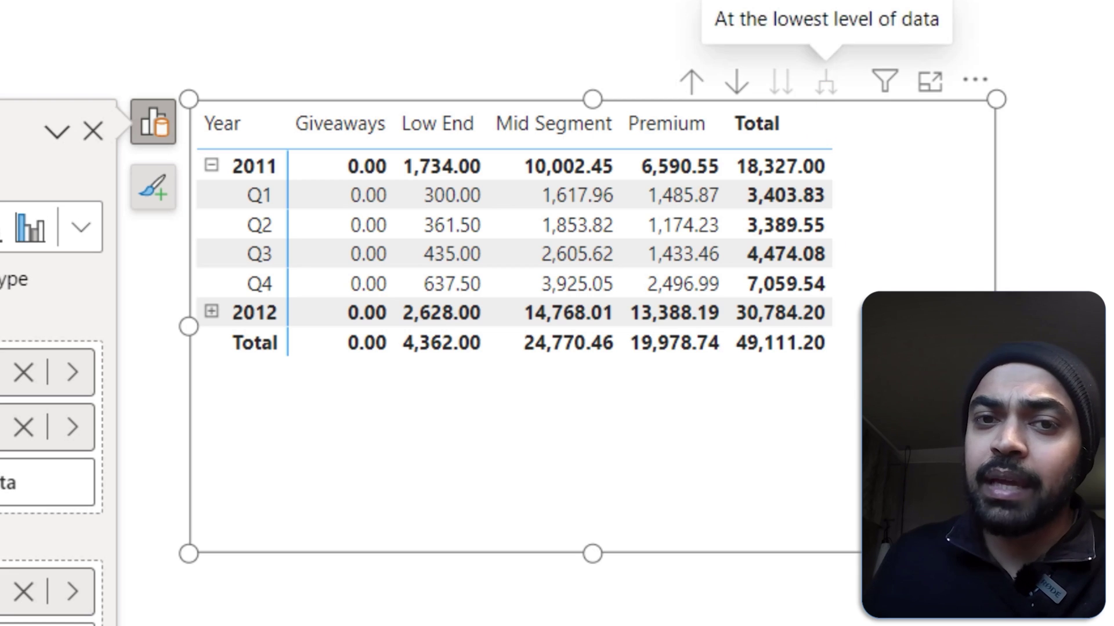
pyautogui.click(211, 165)
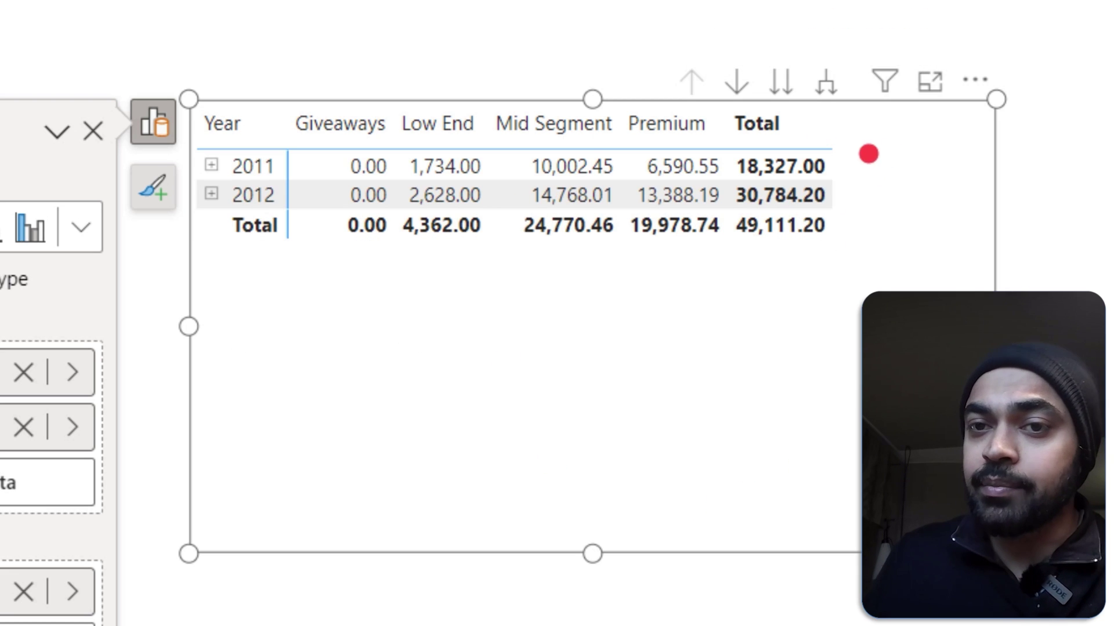
pyautogui.click(814, 90)
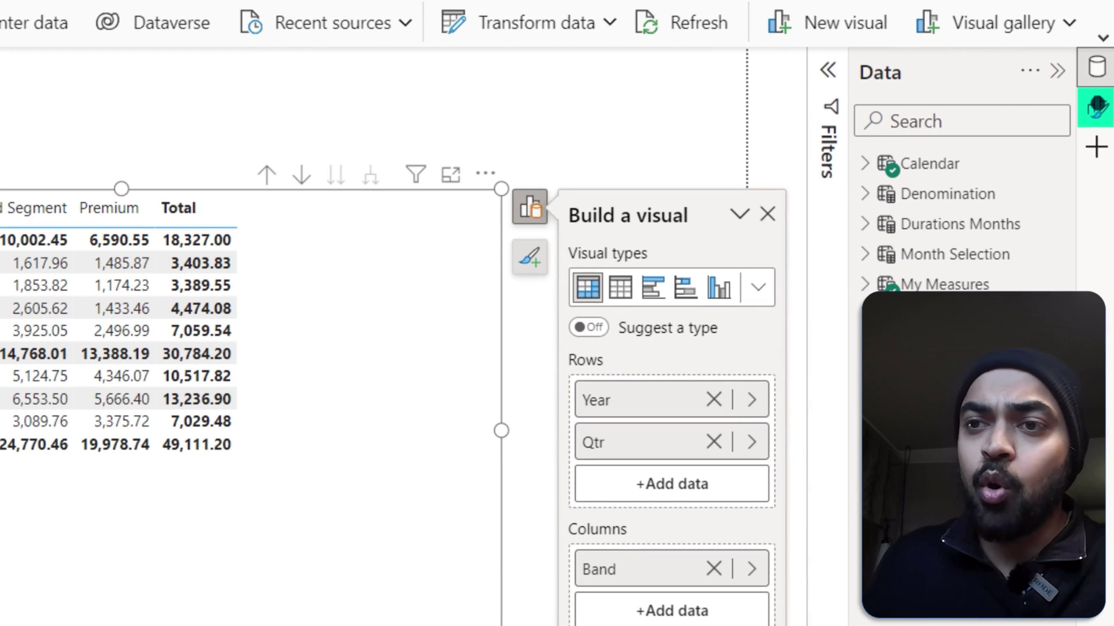
# - Set the matrix's Global font size to 15 in the Format pane
pyautogui.click(1096, 107)
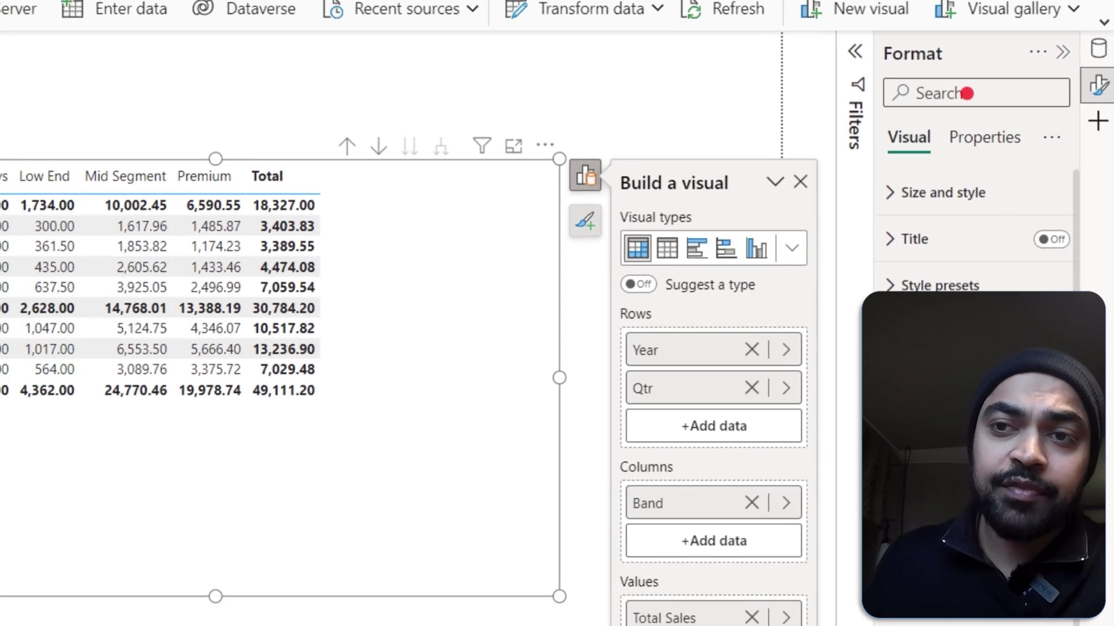
pyautogui.click(966, 94)
pyautogui.write('sizefo')
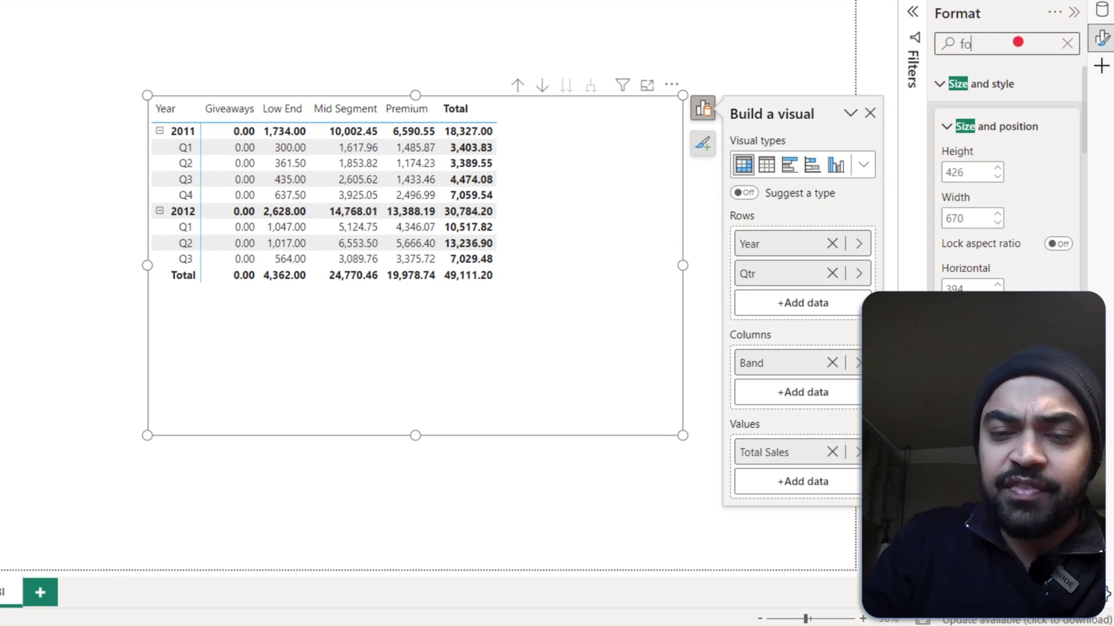
pyautogui.write('nt')
pyautogui.scroll(-3, 1030, 113)
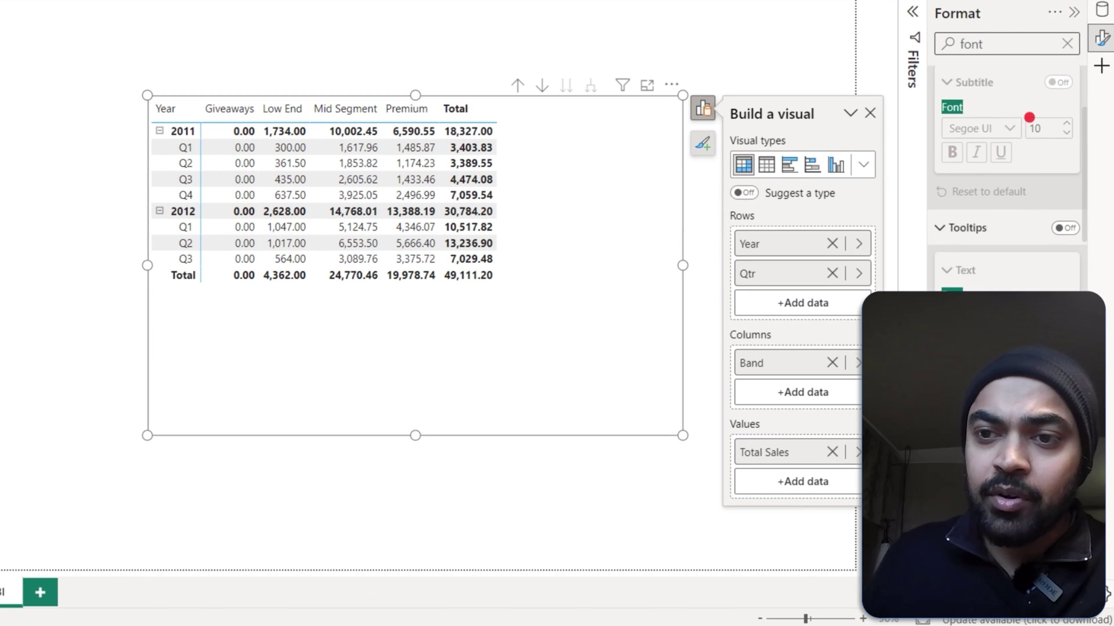
pyautogui.scroll(3, 1029, 116)
pyautogui.scroll(-5, 1028, 125)
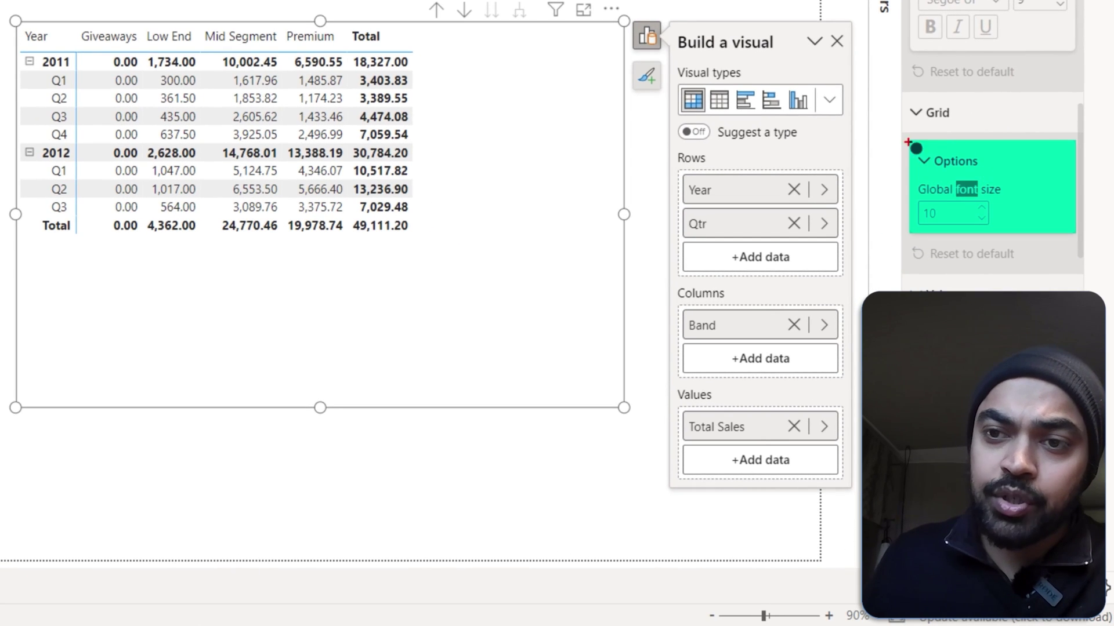
pyautogui.moveTo(908, 143); pyautogui.dragTo(1012, 248)
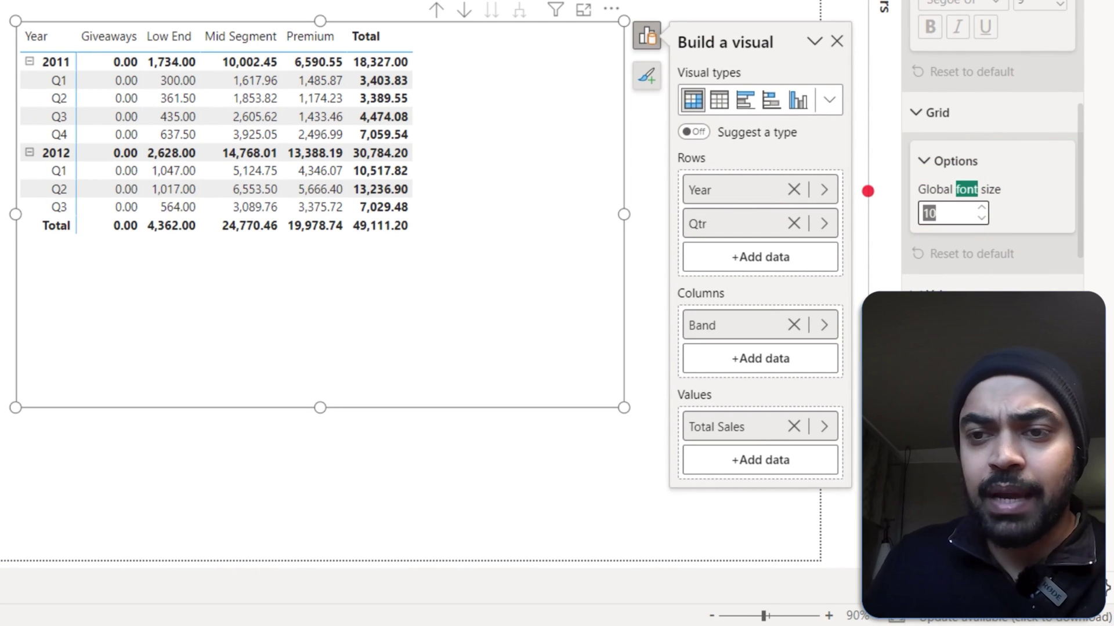
pyautogui.write('5')
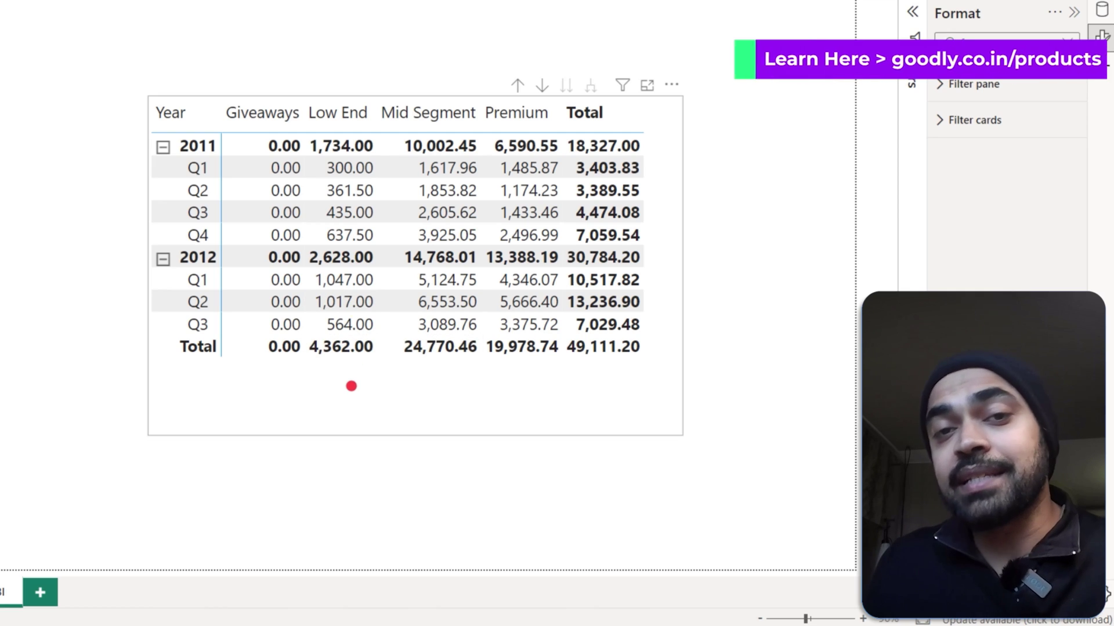
# - Switch off stepped layout for the matrix row headers
pyautogui.click(328, 279)
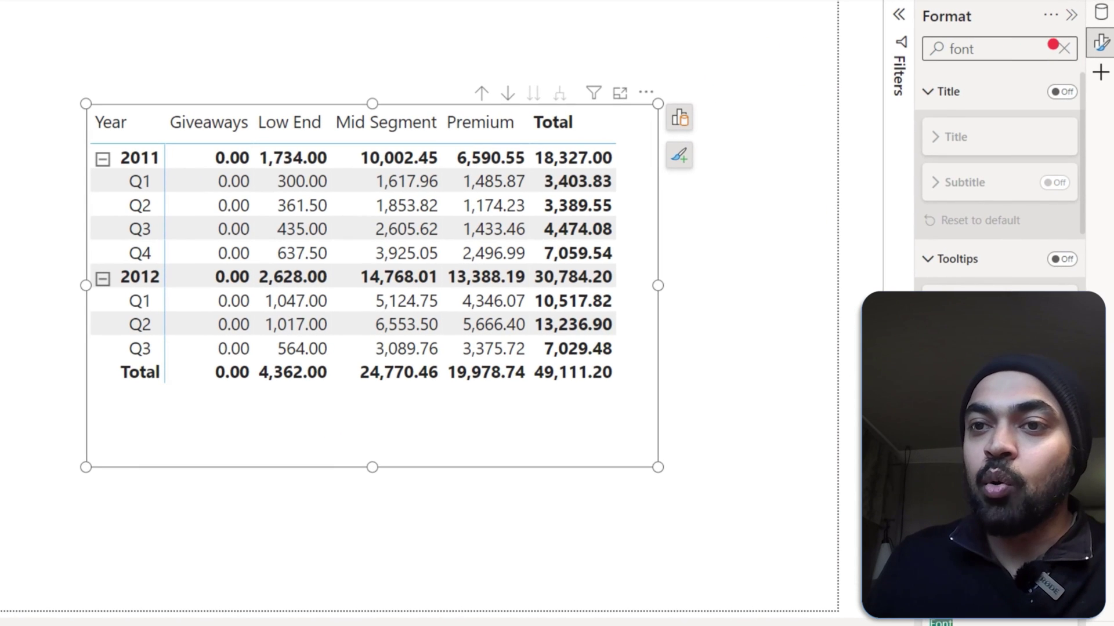
pyautogui.click(1065, 47)
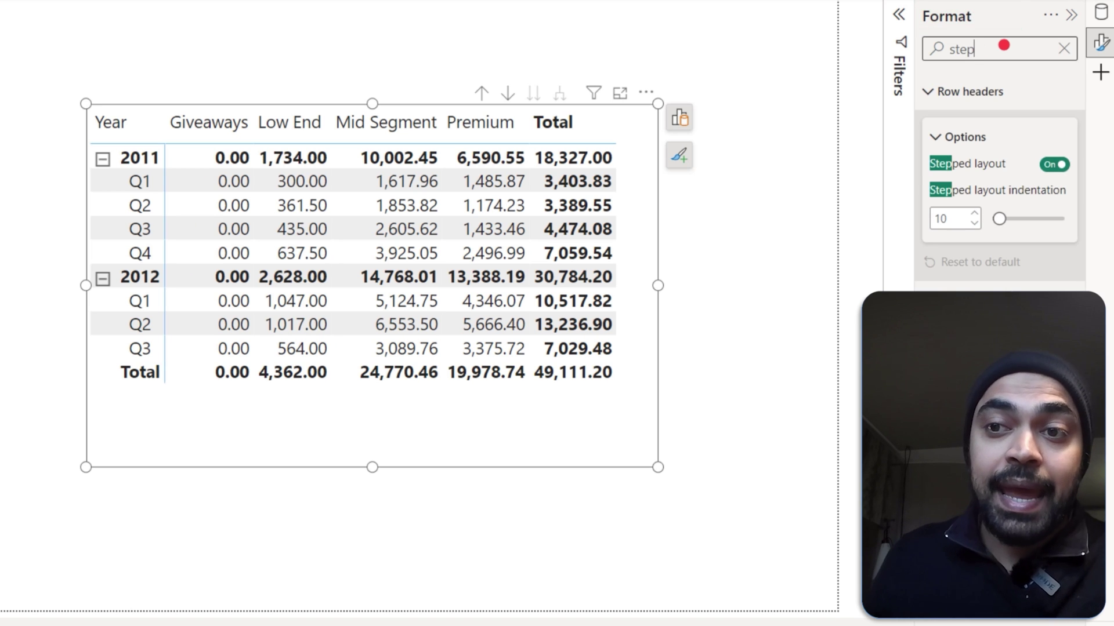
pyautogui.click(1051, 165)
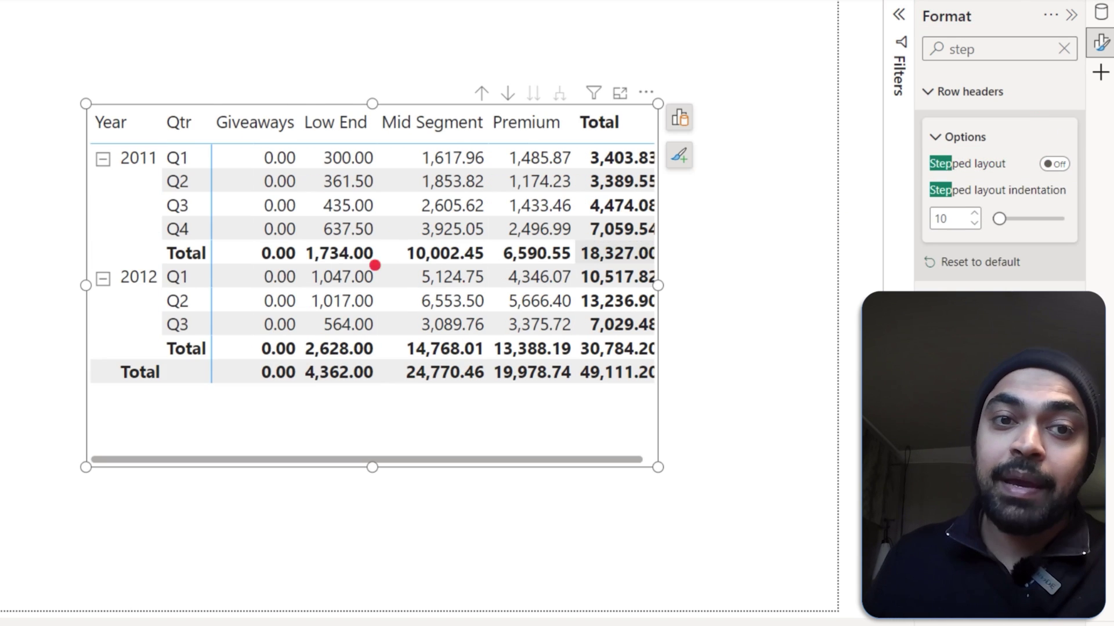
# - Widen the matrix so the separate Year and Qtr columns and the Total column fit
pyautogui.moveTo(661, 469); pyautogui.dragTo(786, 502)
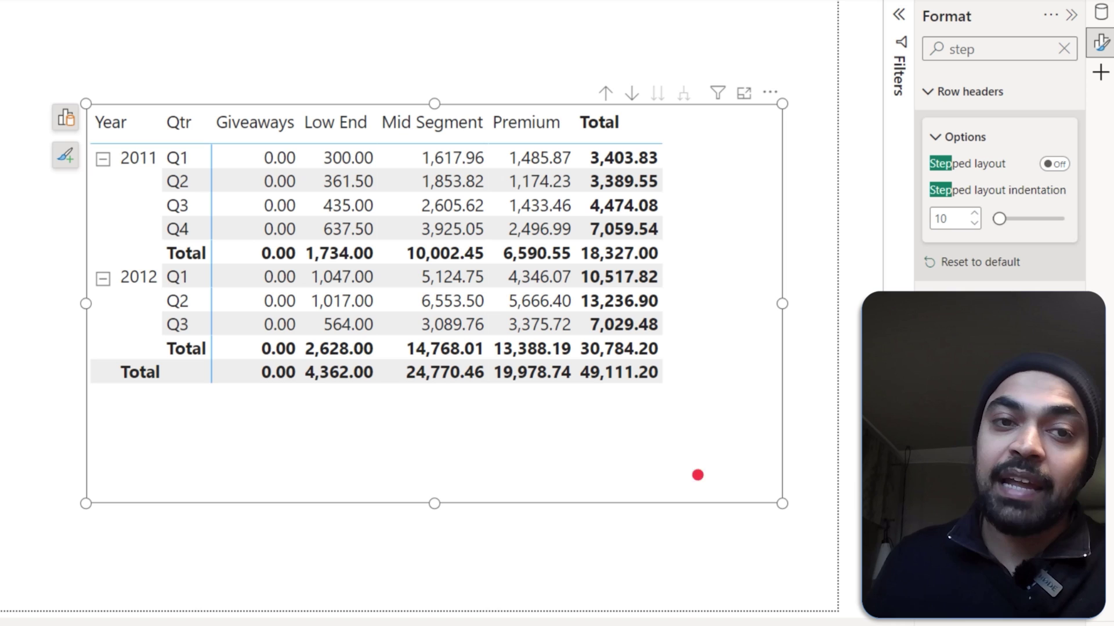
pyautogui.moveTo(72, 83); pyautogui.dragTo(145, 356)
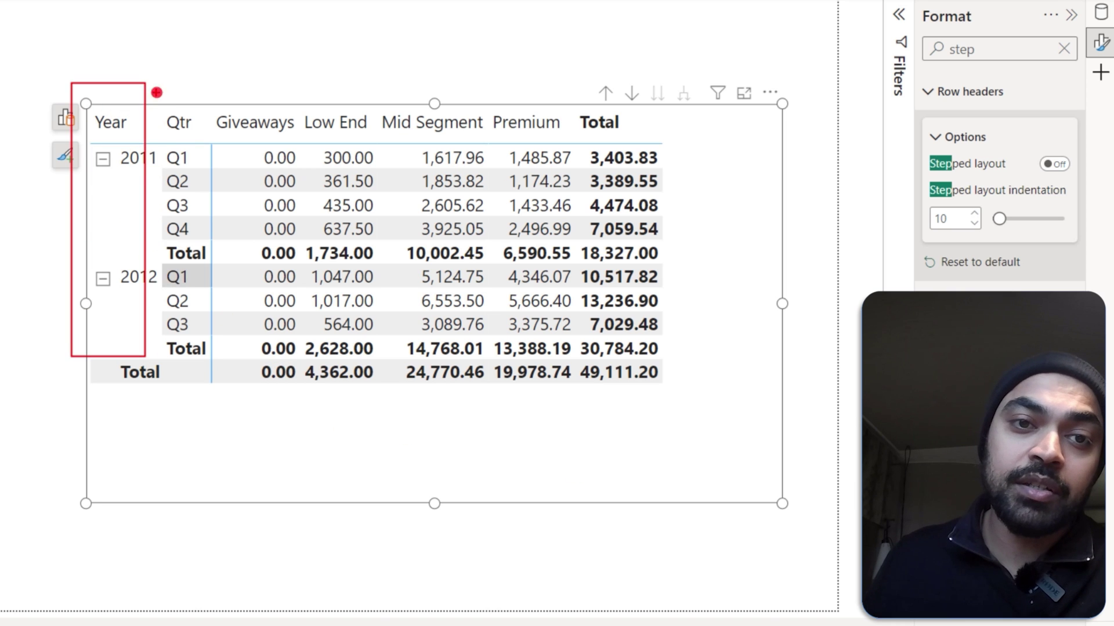
pyautogui.moveTo(156, 92); pyautogui.dragTo(206, 343)
pyautogui.press('Escape')
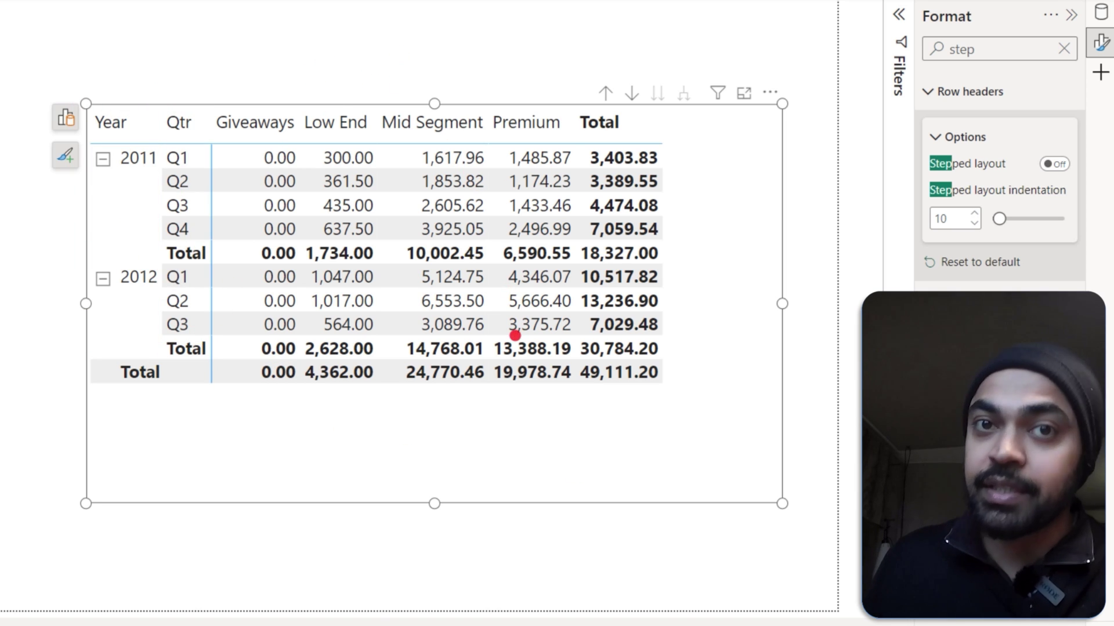